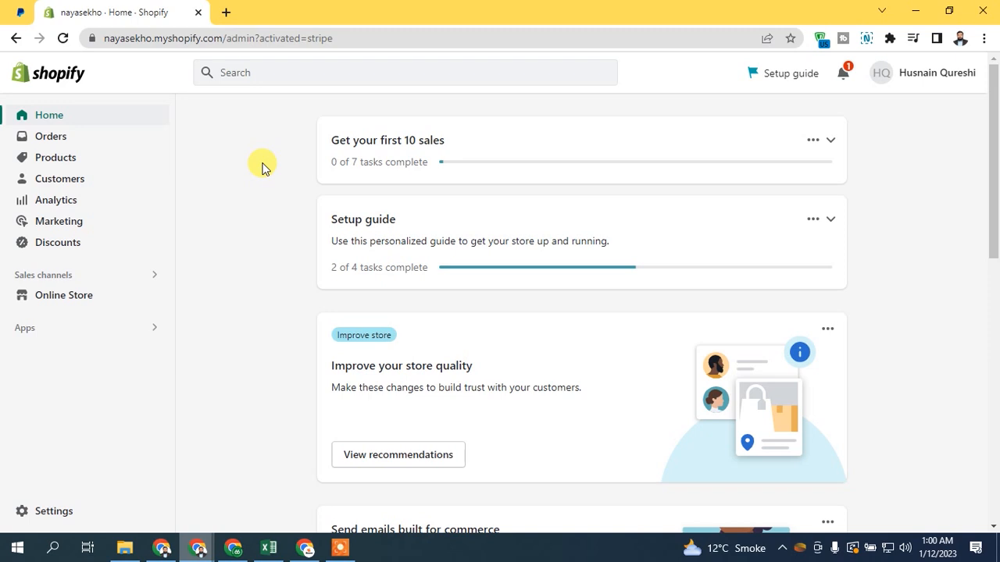
Open the store's payment settings and look over the configured payment providers and additional payment methods.
{"action": "left_click", "coordinate": [51, 515]}
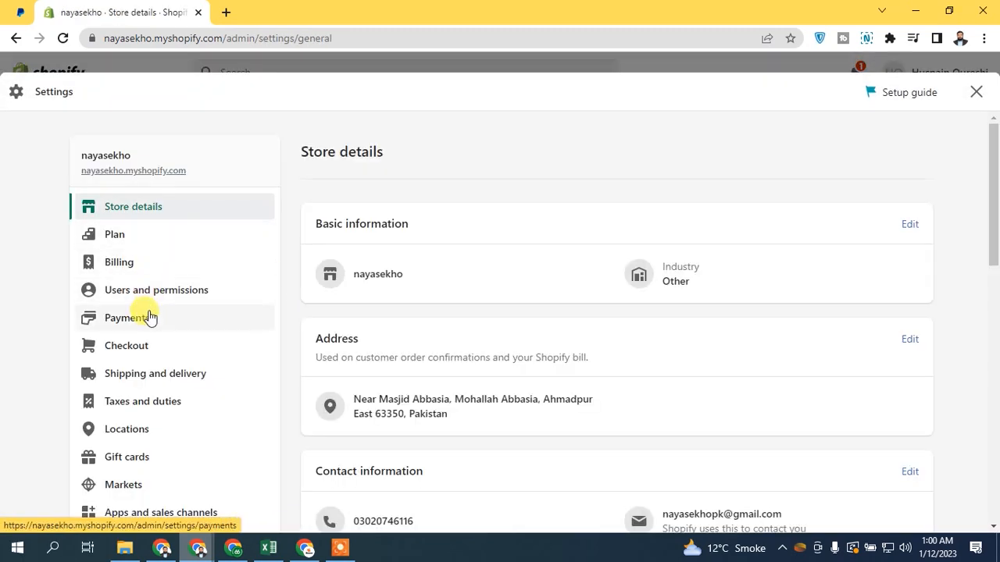
{"action": "left_click", "coordinate": [169, 320]}
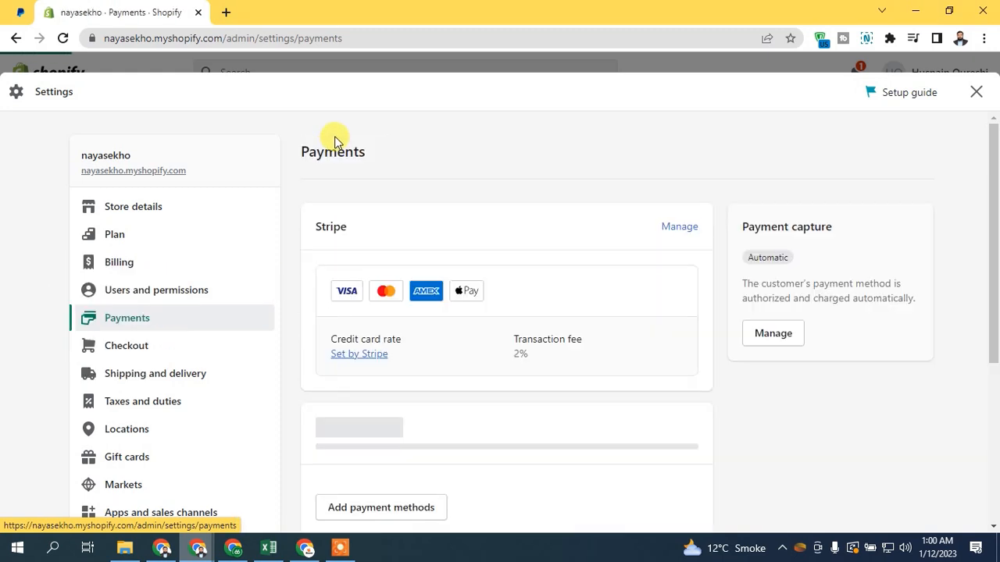
{"action": "scroll", "coordinate": [992, 219], "scroll_direction": "down", "scroll_amount": 2}
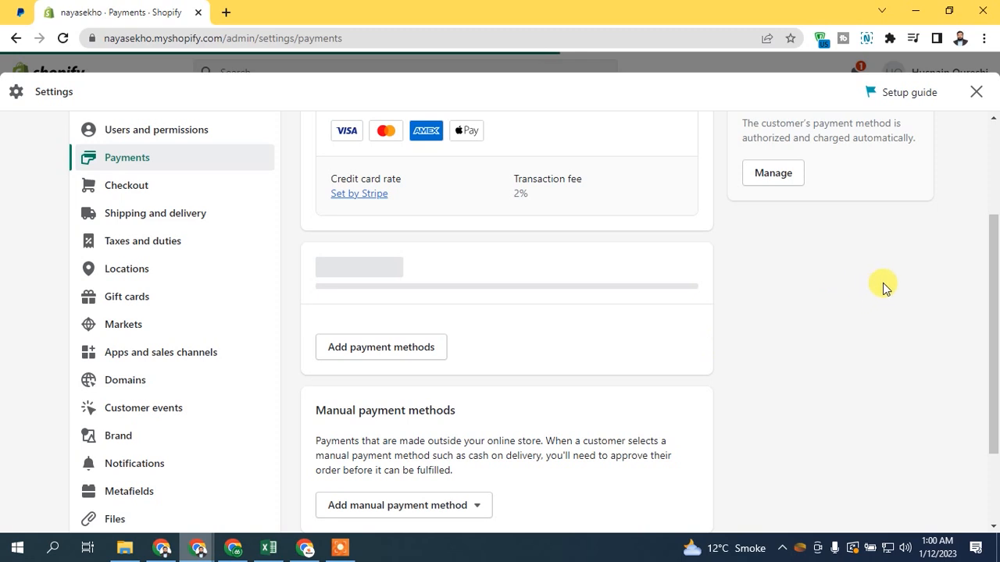
{"action": "left_click_drag", "start_coordinate": [993, 314], "coordinate": [992, 264]}
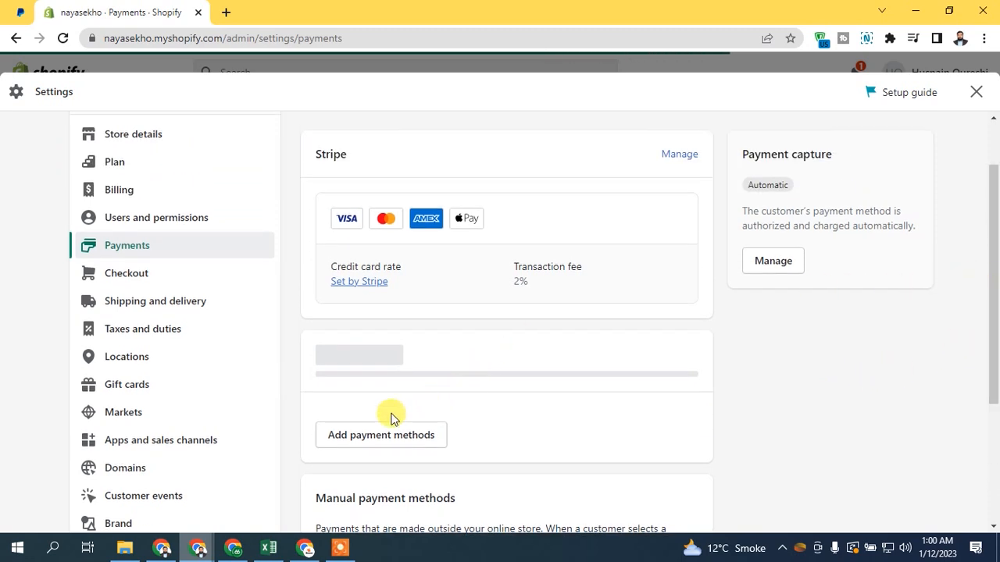
Start adding a payment method and search by provider for "paypal".
{"action": "left_click", "coordinate": [380, 435]}
{"action": "left_click", "coordinate": [616, 225]}
{"action": "left_click", "coordinate": [523, 271]}
{"action": "type", "text": "p"}
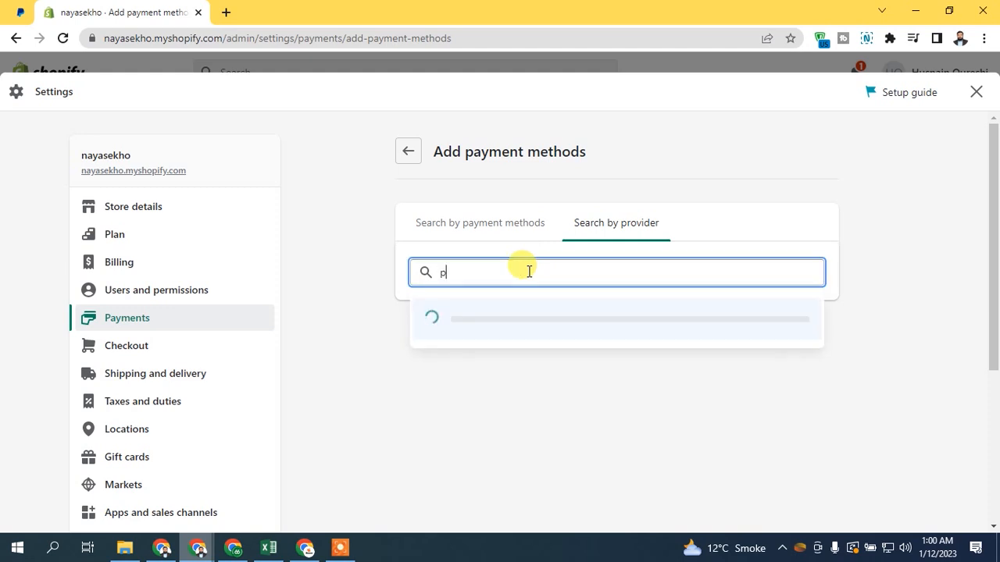
{"action": "type", "text": "aypal"}
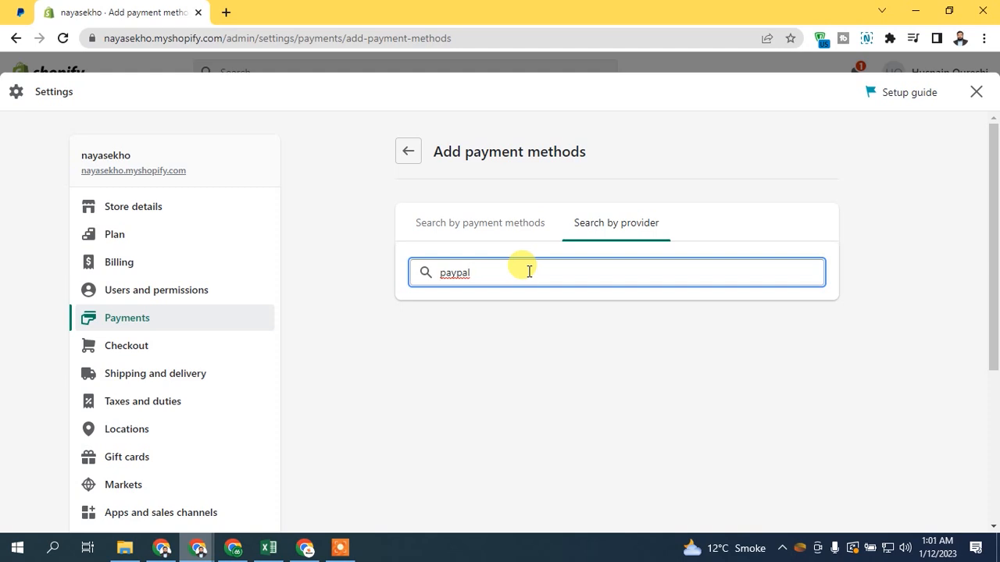
Open the address in the store details for editing and set its country/region to United States.
{"action": "left_click", "coordinate": [170, 209]}
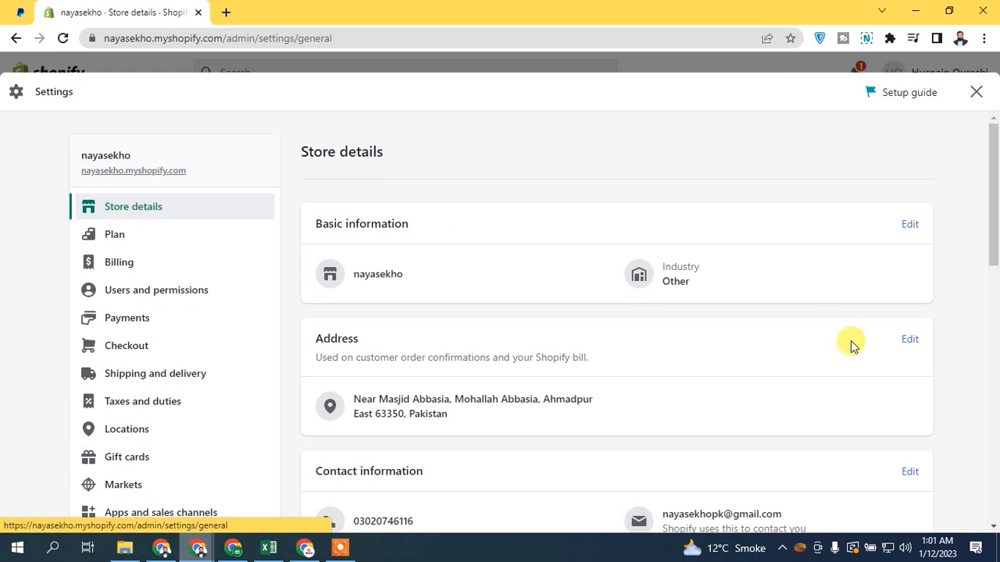
{"action": "left_click", "coordinate": [908, 342]}
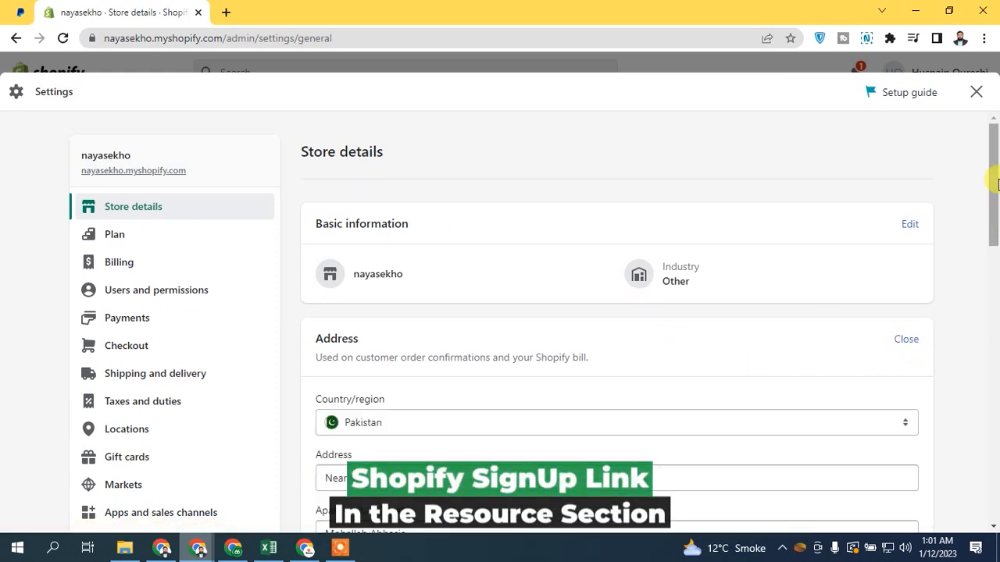
{"action": "scroll", "coordinate": [986, 223], "scroll_direction": "down", "scroll_amount": 1}
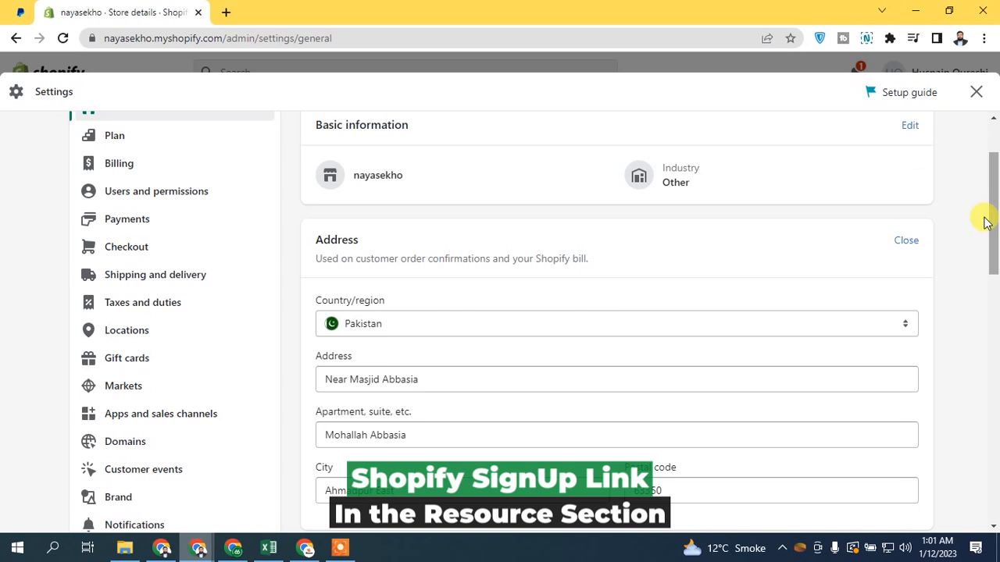
{"action": "left_click", "coordinate": [399, 328]}
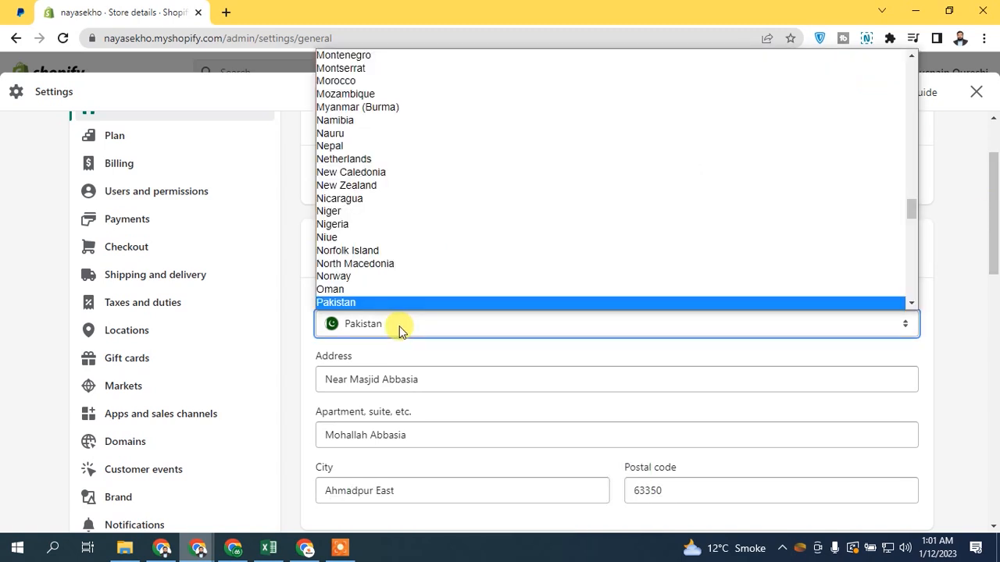
{"action": "key", "text": "u"}
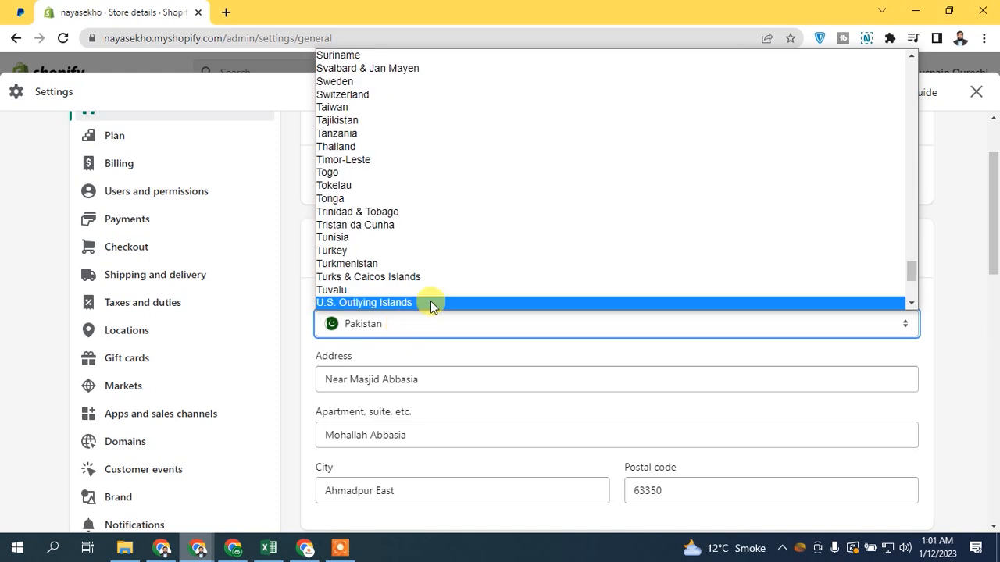
{"action": "key", "text": "Down"}
{"action": "key", "text": "u"}
{"action": "key", "text": "u"}
{"action": "key", "text": "u"}
{"action": "key", "text": "u"}
{"action": "left_click", "coordinate": [431, 303]}
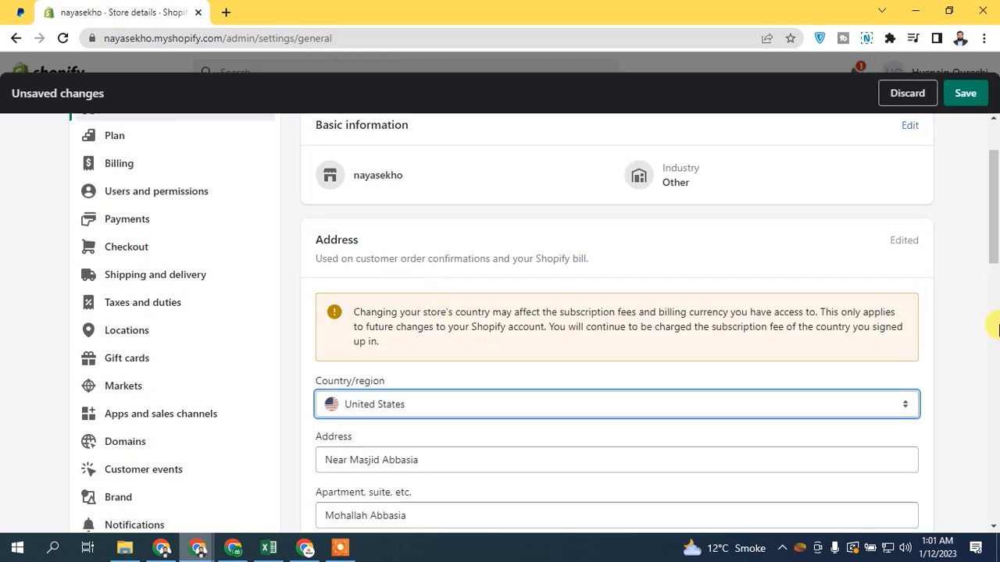
Complete the store address with a US city, state and ZIP code, save it, and check the saved address.
{"action": "left_click_drag", "start_coordinate": [993, 256], "coordinate": [993, 314]}
{"action": "left_click", "coordinate": [762, 361]}
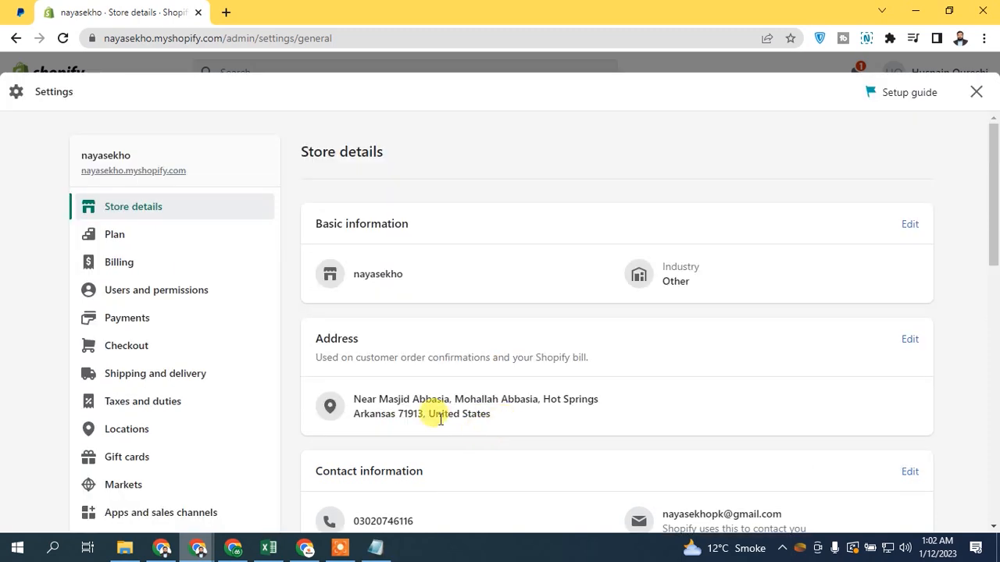
{"action": "left_click_drag", "start_coordinate": [430, 415], "coordinate": [492, 413]}
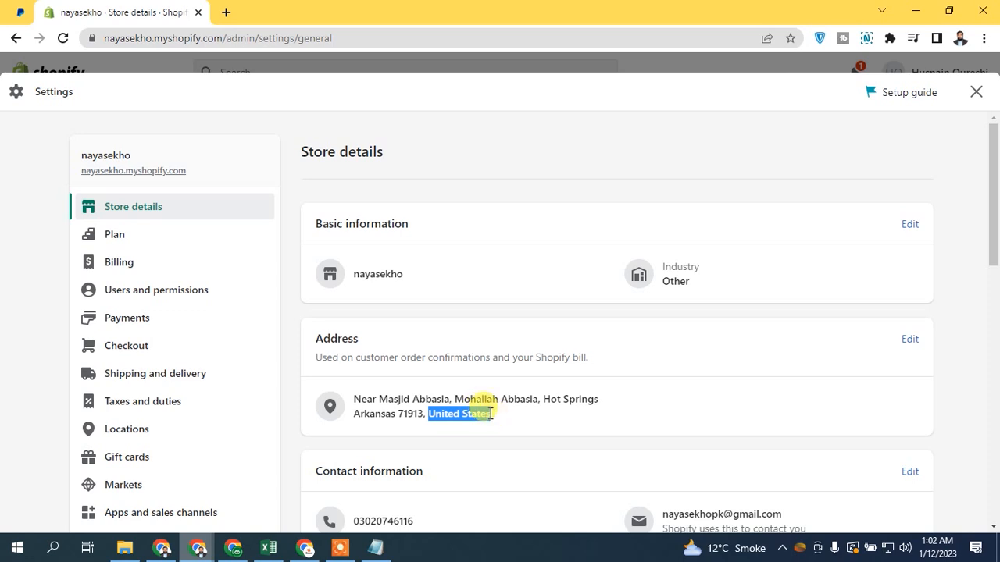
{"action": "left_click", "coordinate": [544, 399], "text": "shift"}
Go back to the payment settings and open the PayPal activation page from the additional payment methods.
{"action": "left_click", "coordinate": [140, 324]}
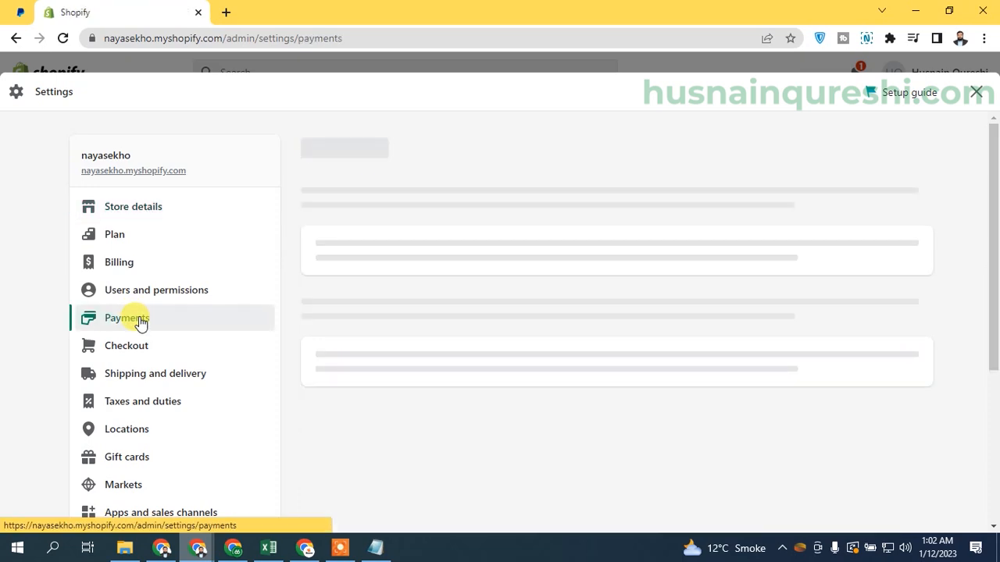
{"action": "scroll", "coordinate": [992, 283], "scroll_direction": "down", "scroll_amount": 3}
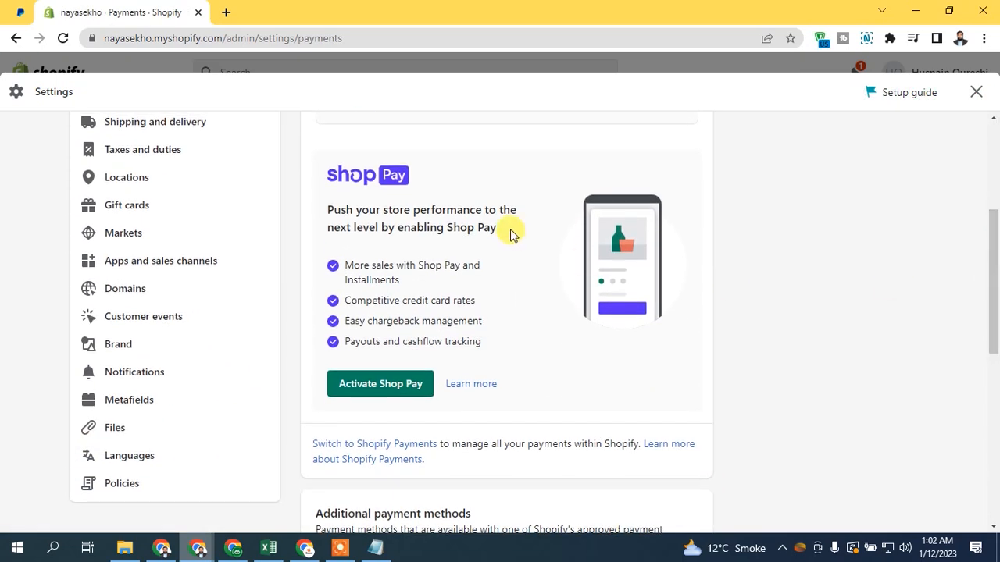
{"action": "left_click_drag", "start_coordinate": [995, 281], "coordinate": [989, 379]}
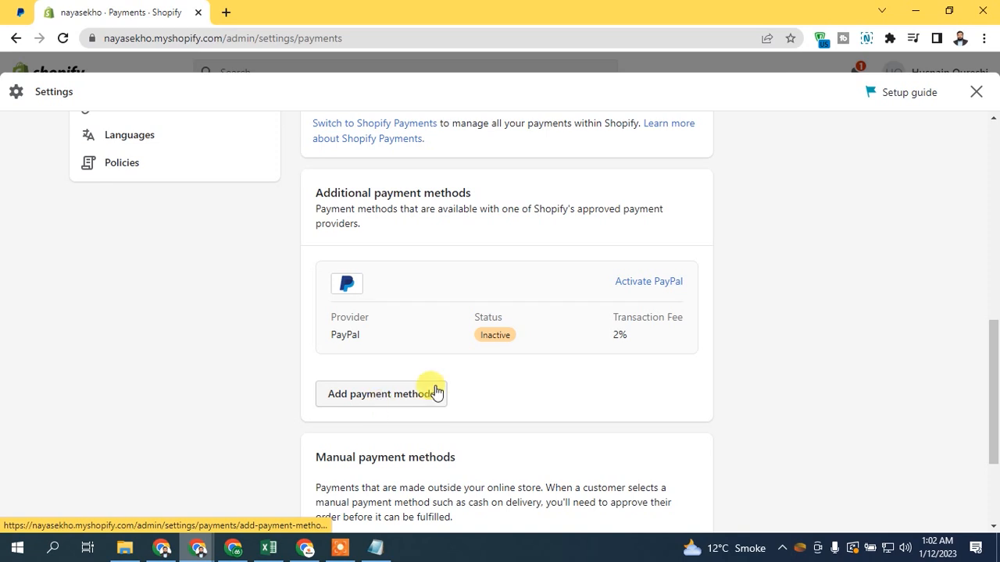
{"action": "left_click", "coordinate": [634, 289]}
Check the PayPal transaction fee and start activating PayPal Express Checkout.
{"action": "left_click_drag", "start_coordinate": [990, 241], "coordinate": [994, 286]}
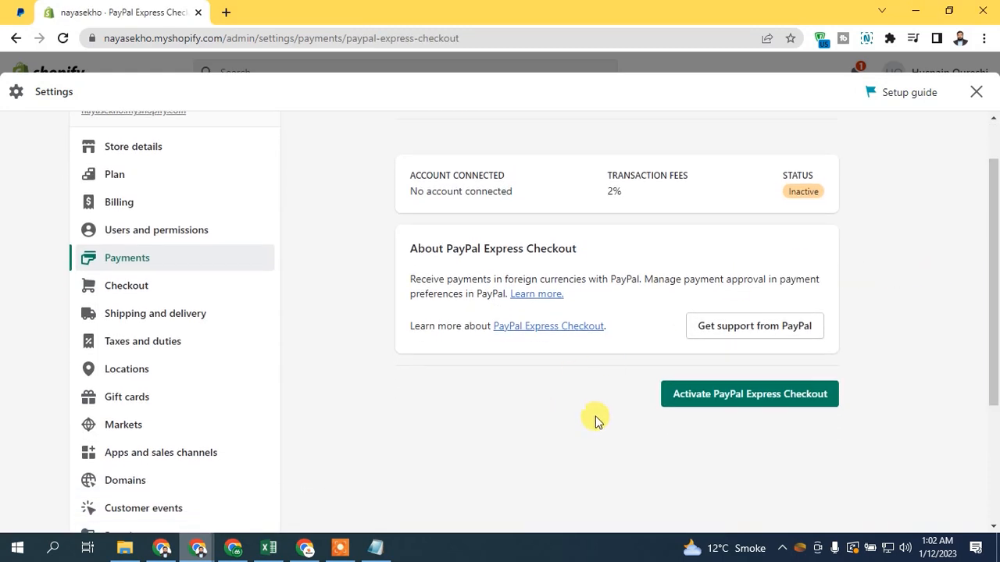
{"action": "double_click", "coordinate": [614, 195]}
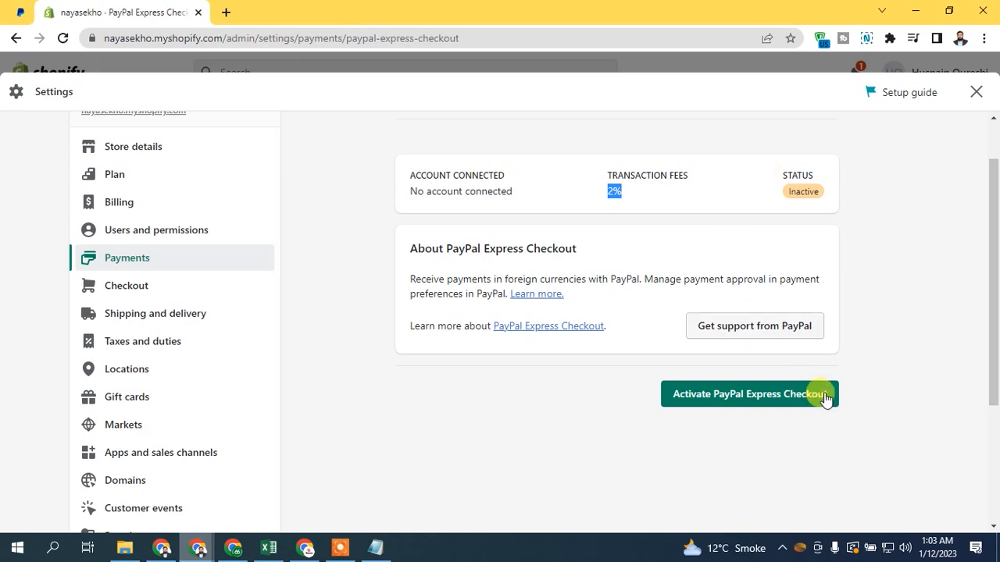
{"action": "left_click", "coordinate": [676, 390]}
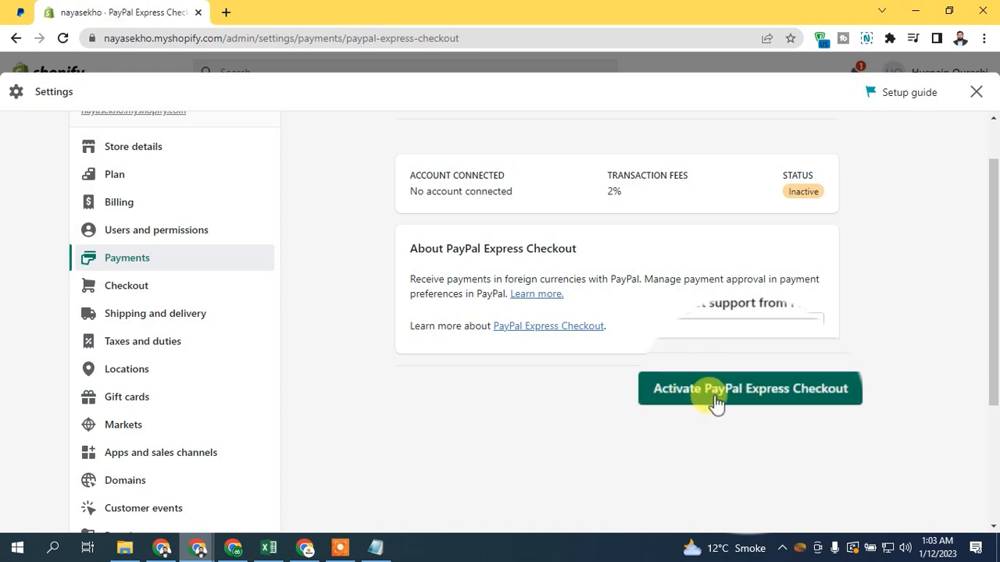
{"action": "left_click", "coordinate": [755, 404]}
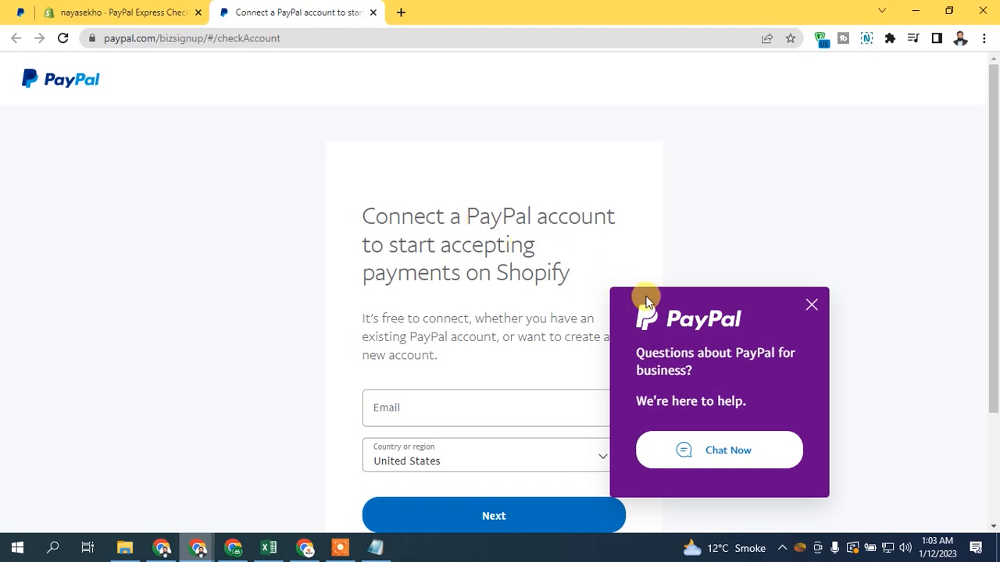
Dismiss the PayPal chat pop-up and submit the PayPal account's e-mail with United States as the country.
{"action": "left_click", "coordinate": [811, 307]}
{"action": "scroll", "coordinate": [449, 232], "scroll_direction": "down", "scroll_amount": 1}
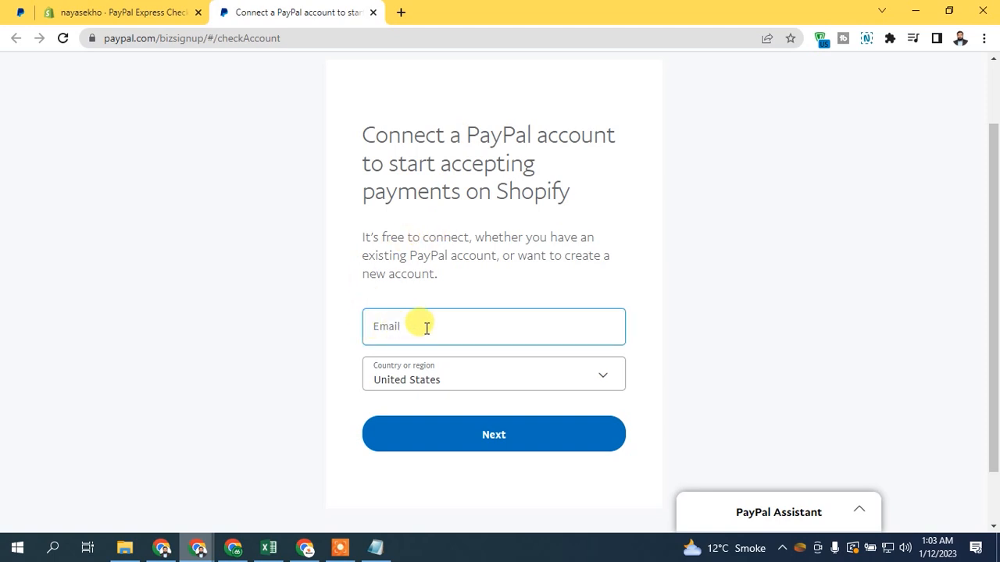
{"action": "left_click", "coordinate": [520, 453]}
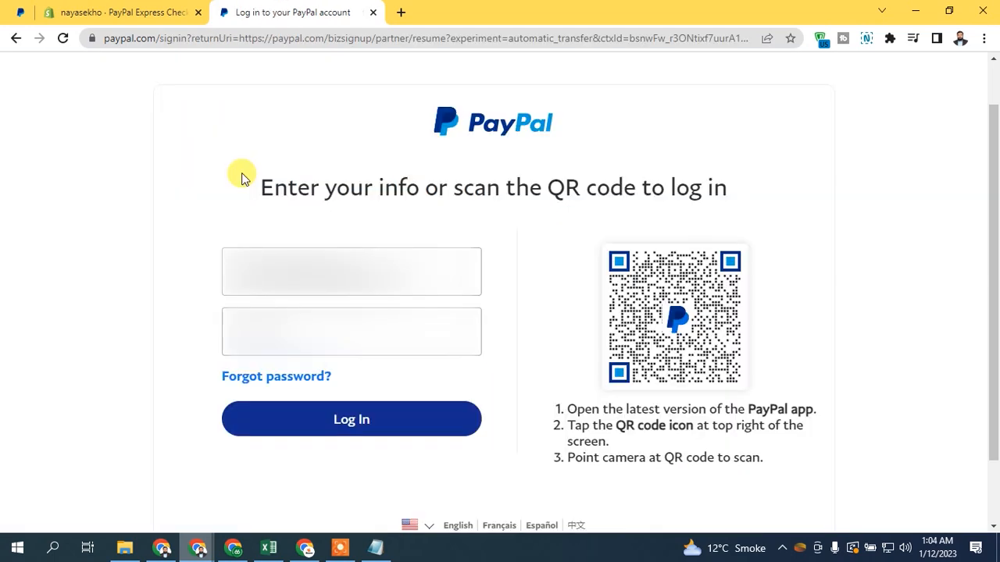
Log in to PayPal with the account's e-mail and password.
{"action": "left_click", "coordinate": [225, 268]}
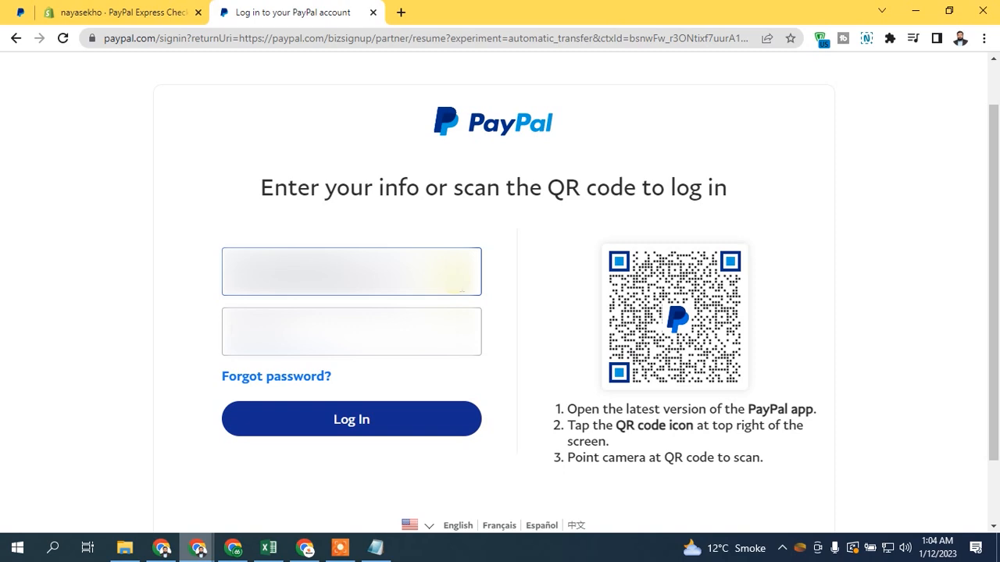
{"action": "left_click", "coordinate": [264, 328]}
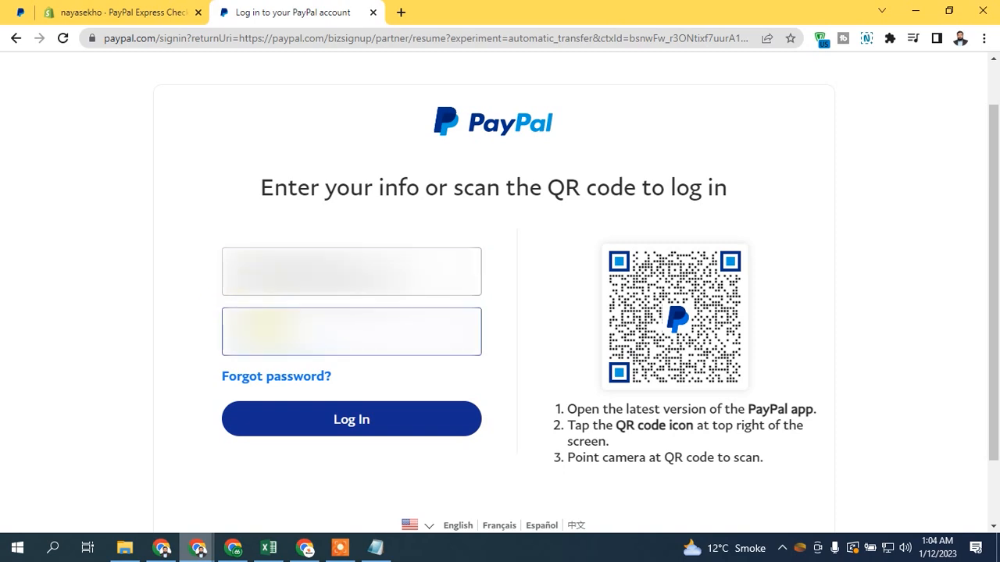
{"action": "left_click", "coordinate": [351, 420]}
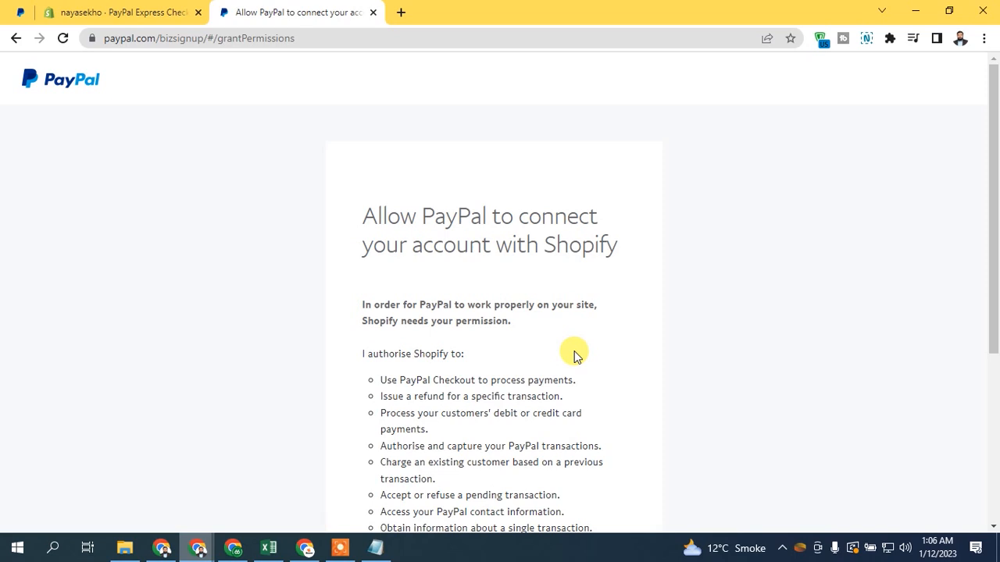
Review the permissions Shopify requests, then agree and connect the PayPal account to the store.
{"action": "left_click_drag", "start_coordinate": [989, 190], "coordinate": [989, 304]}
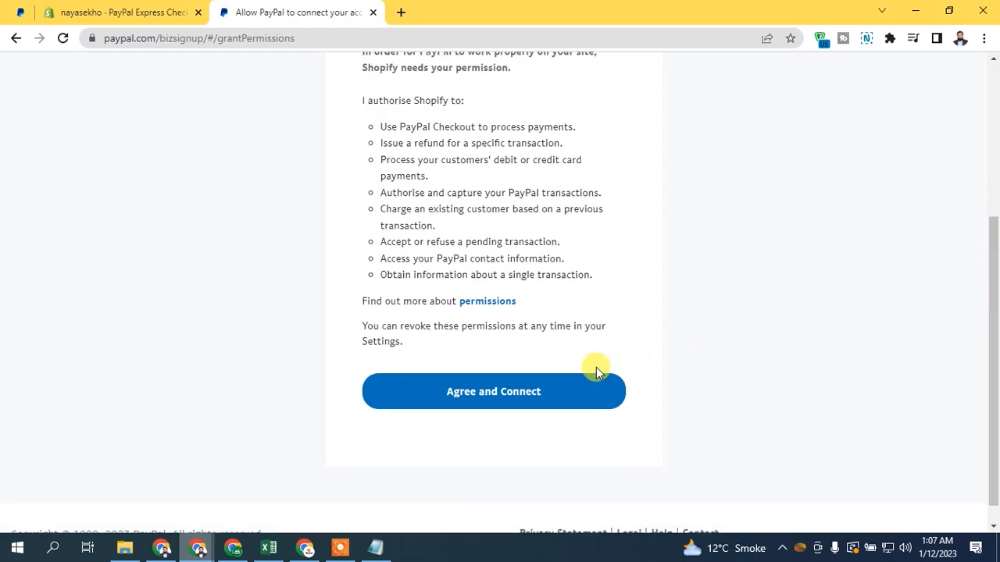
{"action": "left_click_drag", "start_coordinate": [991, 320], "coordinate": [992, 275]}
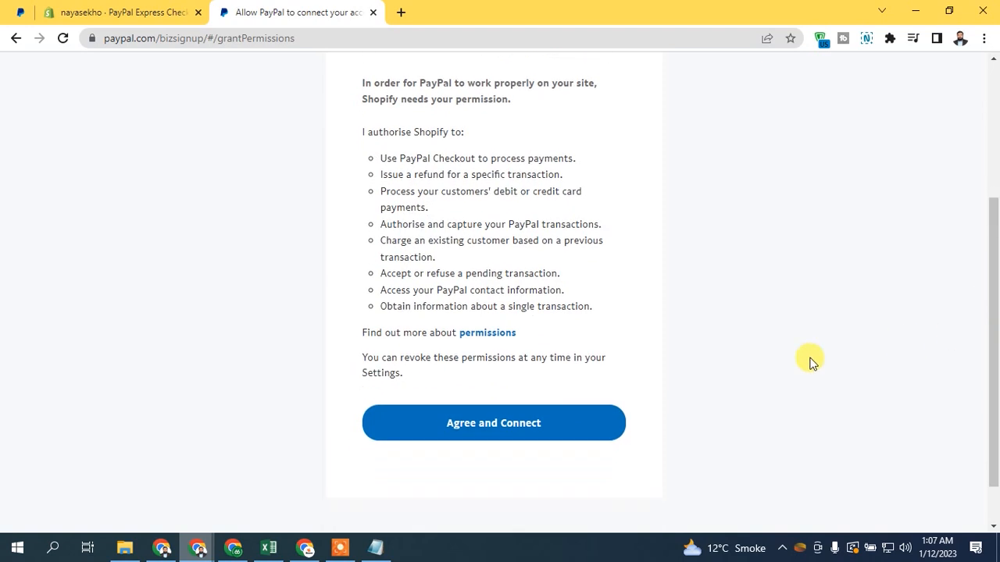
{"action": "left_click", "coordinate": [504, 430]}
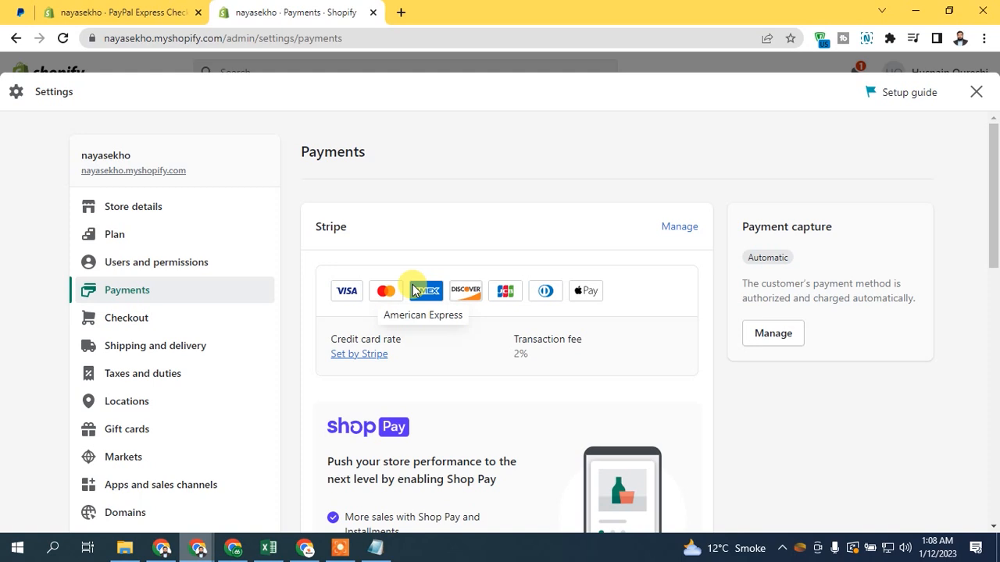
Check the status of PayPal under the additional payment methods in the store's payment settings.
{"action": "scroll", "coordinate": [993, 190], "scroll_direction": "down", "scroll_amount": 2}
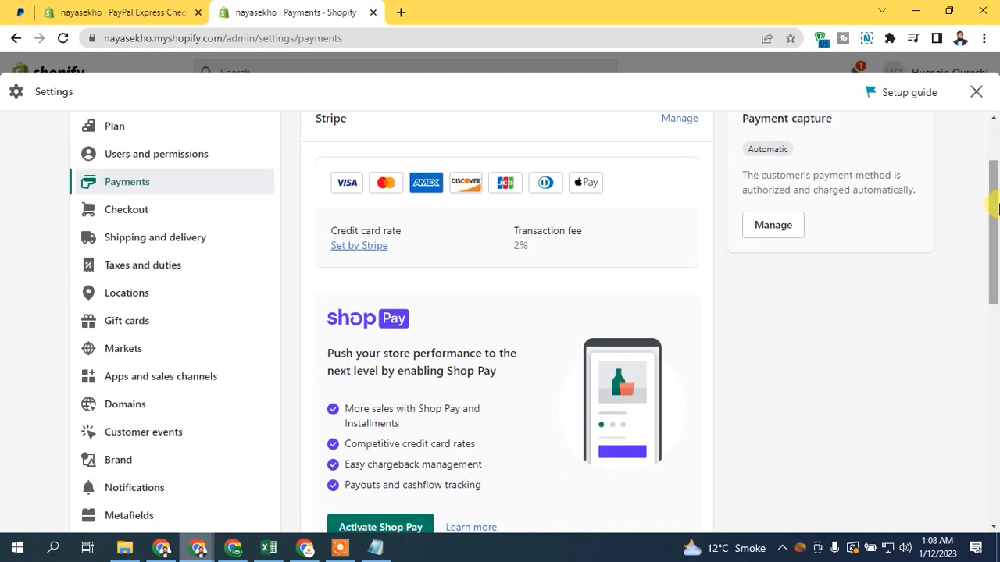
{"action": "scroll", "coordinate": [992, 234], "scroll_direction": "down", "scroll_amount": 5}
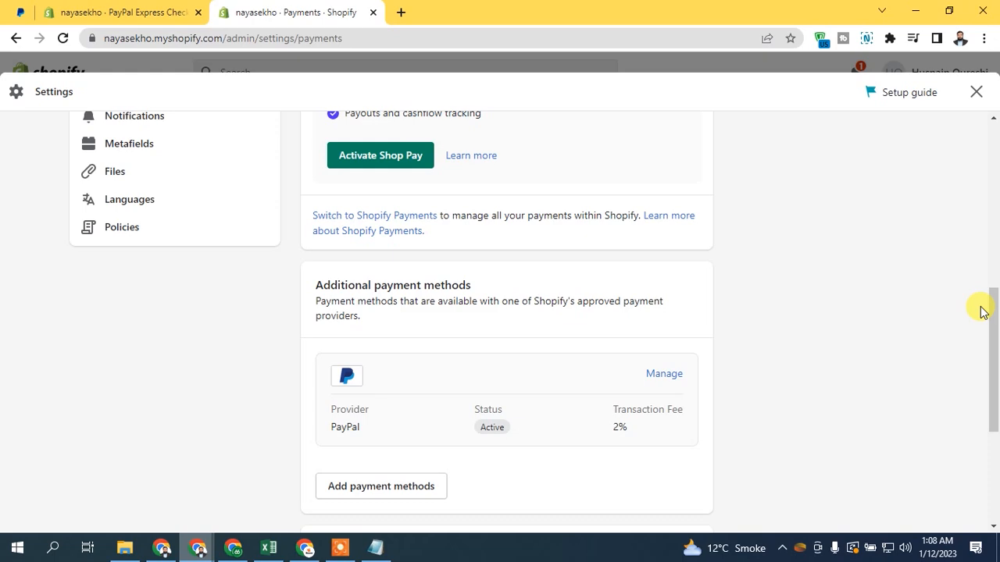
{"action": "left_click_drag", "start_coordinate": [993, 329], "coordinate": [993, 364]}
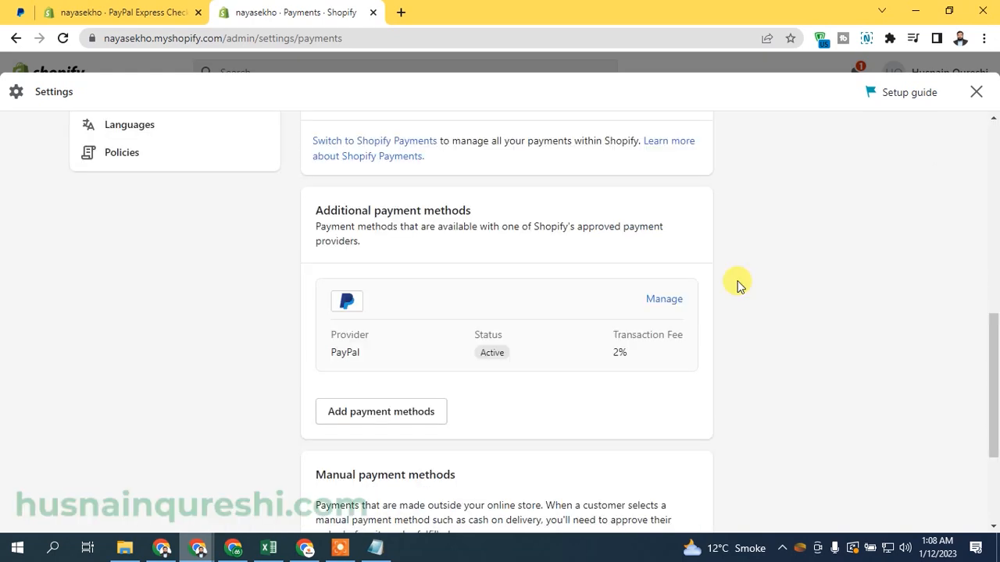